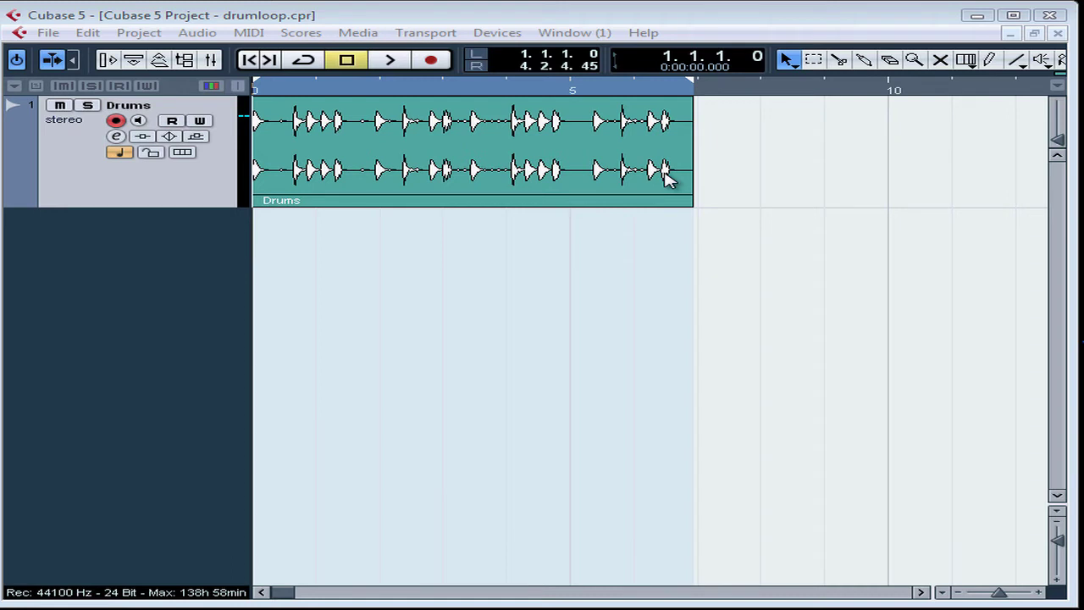
- Switch the ruler display to Bars+Beats and hide the Transport panel
key(F2)
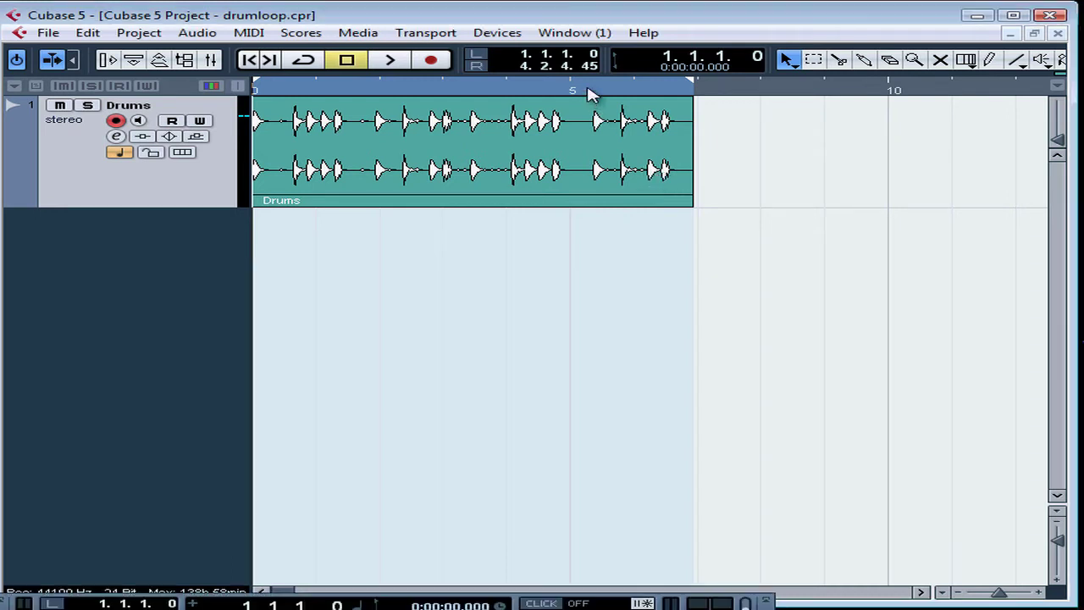
right_click(592, 90)
click(596, 93)
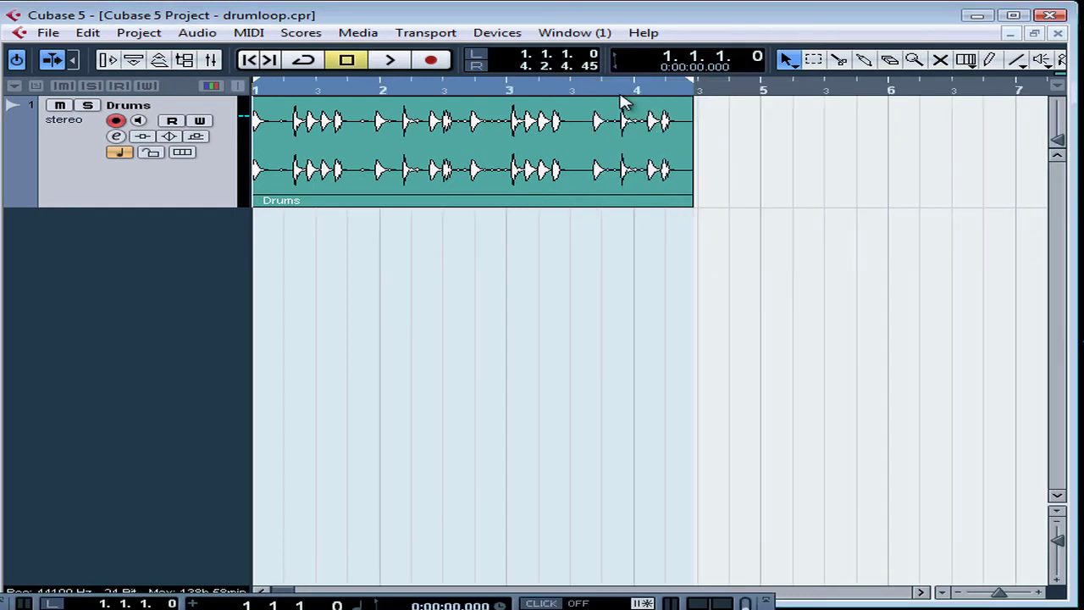
click(426, 32)
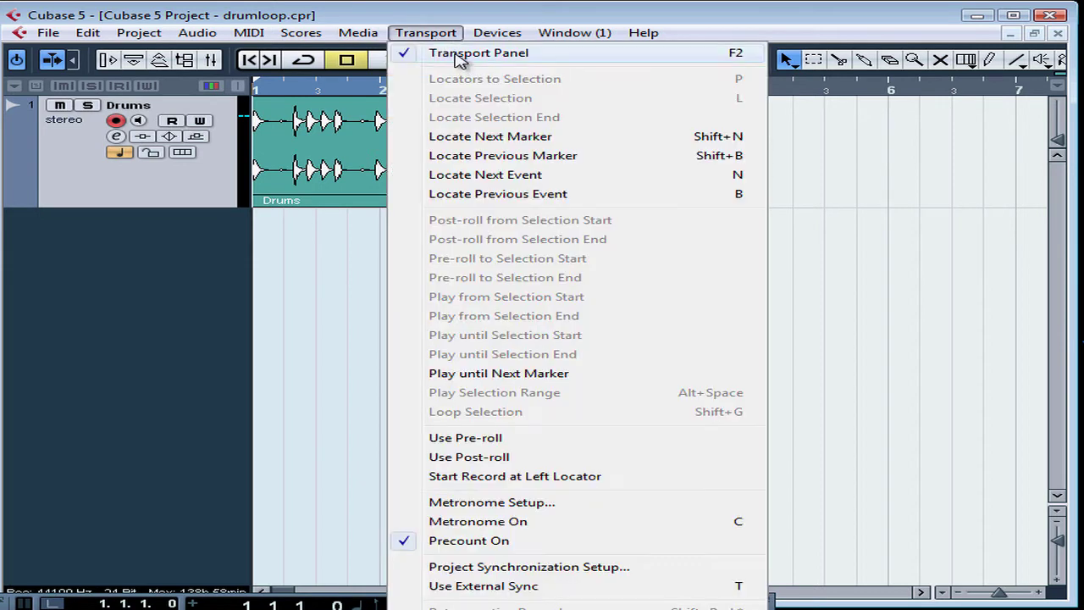
click(462, 48)
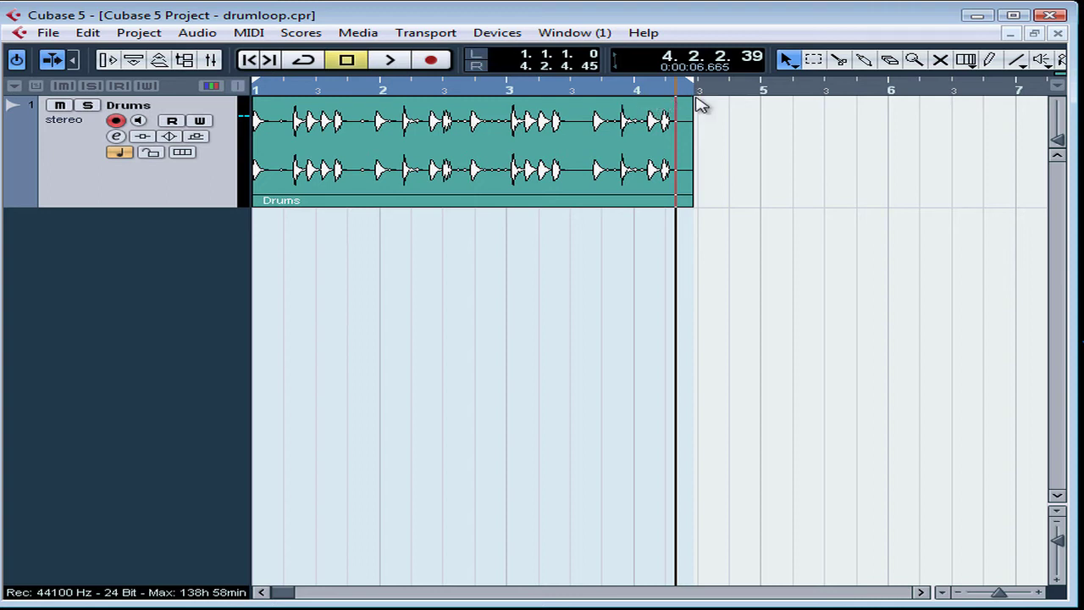
- Zoom in on the Drums event's end, then zoom out to show bars 1 to 10
key(h)
key(h)
key(h)
key(h)
key(h)
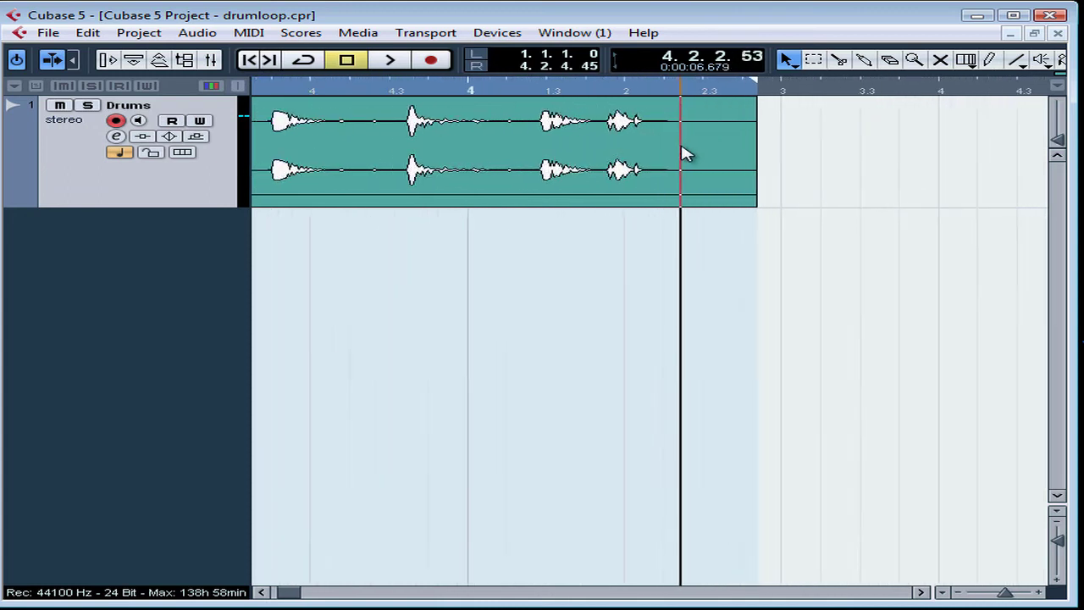
key(g)
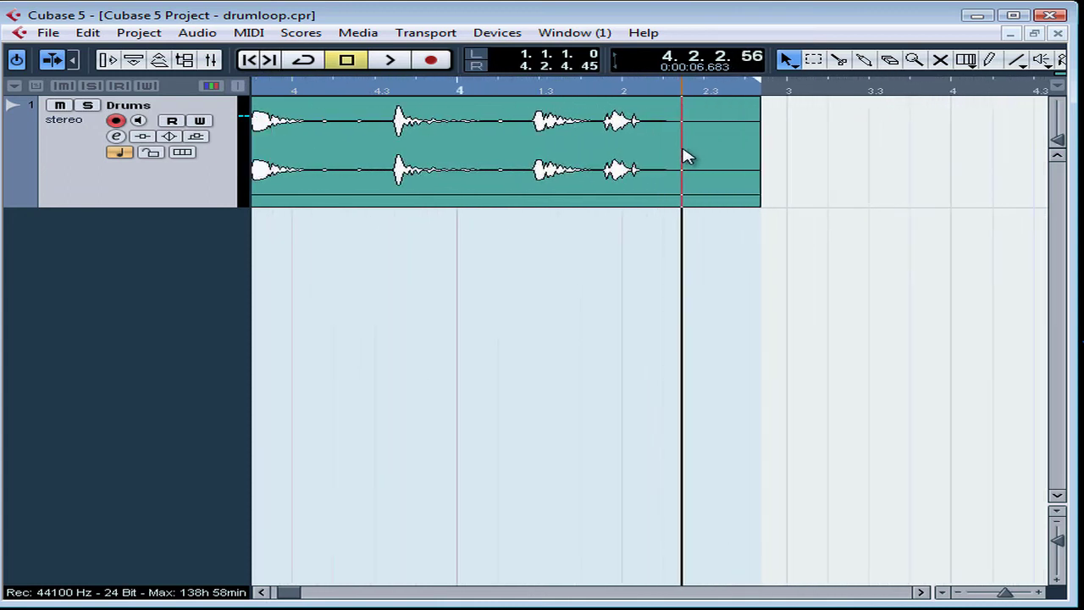
key(g)
key(g)
key(g)
key(g)
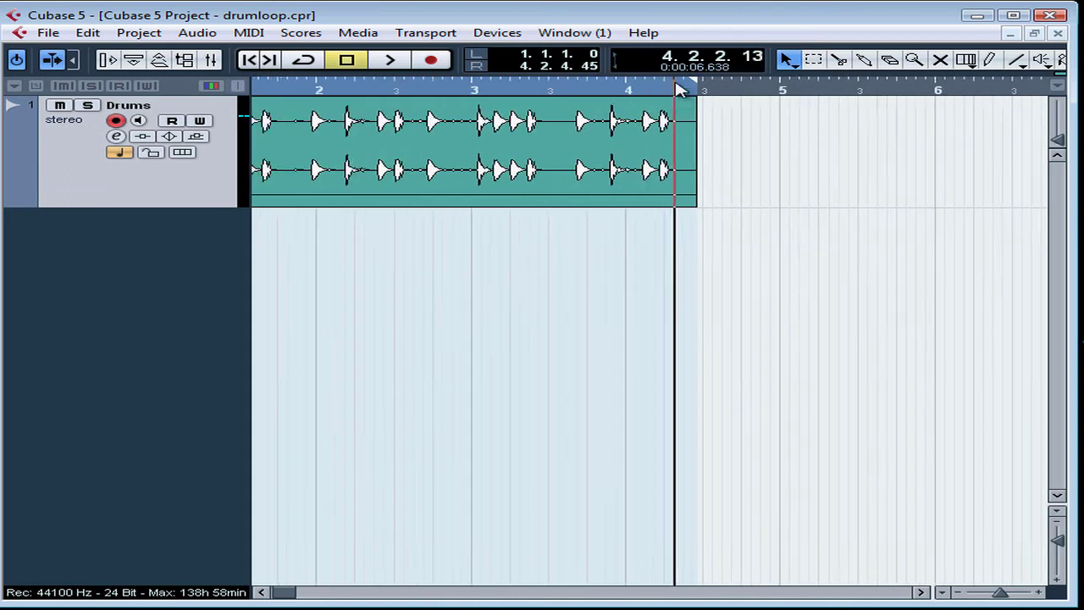
key(g)
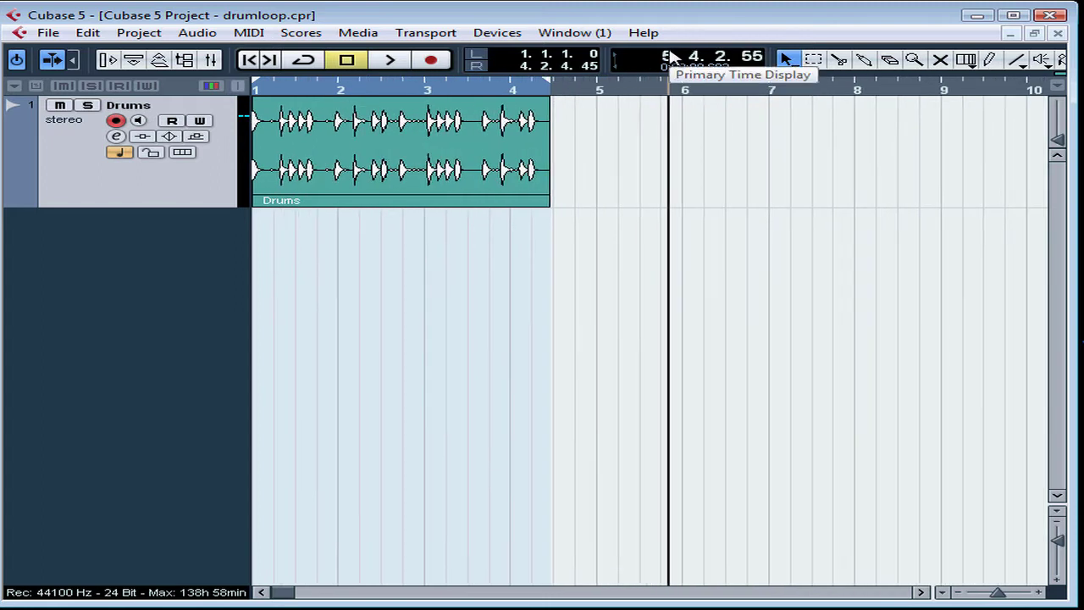
- Play the Drums loop in cycle mode from bar 1, stop, turn Cycle off, and select the event
click(249, 60)
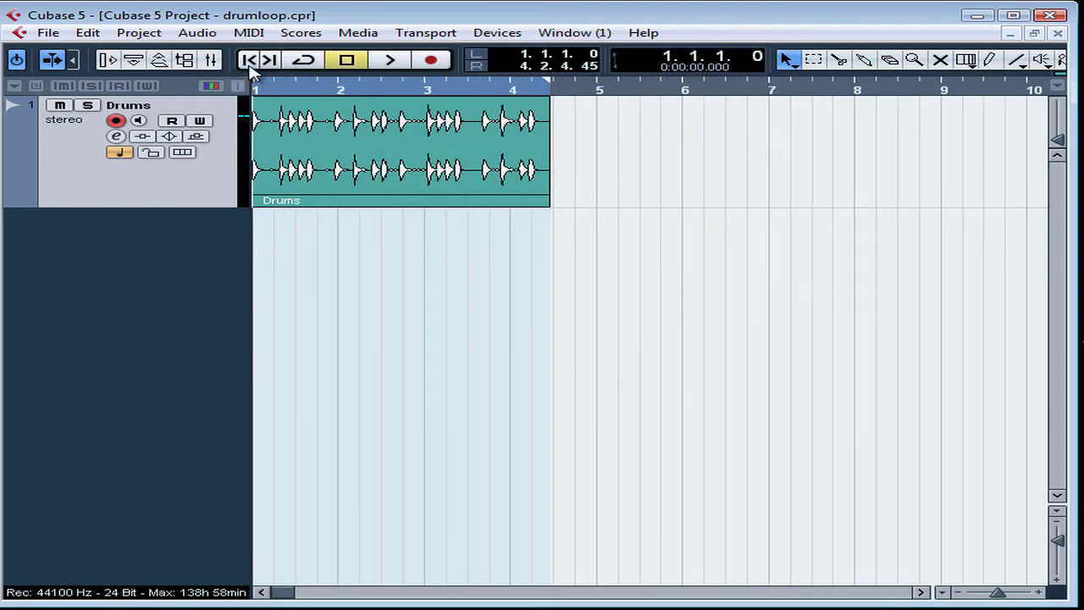
click(305, 61)
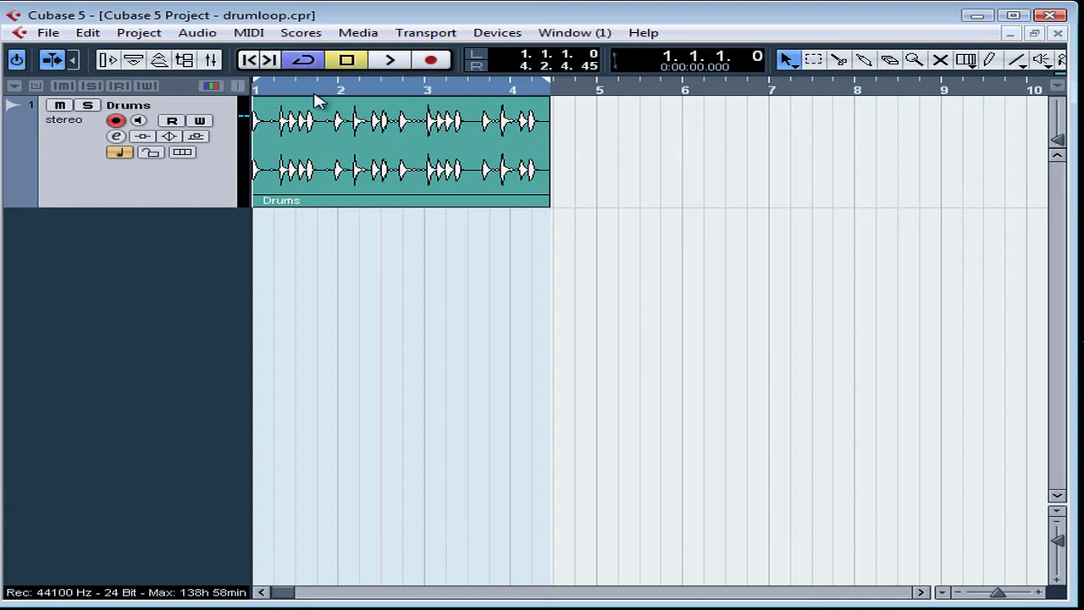
click(390, 63)
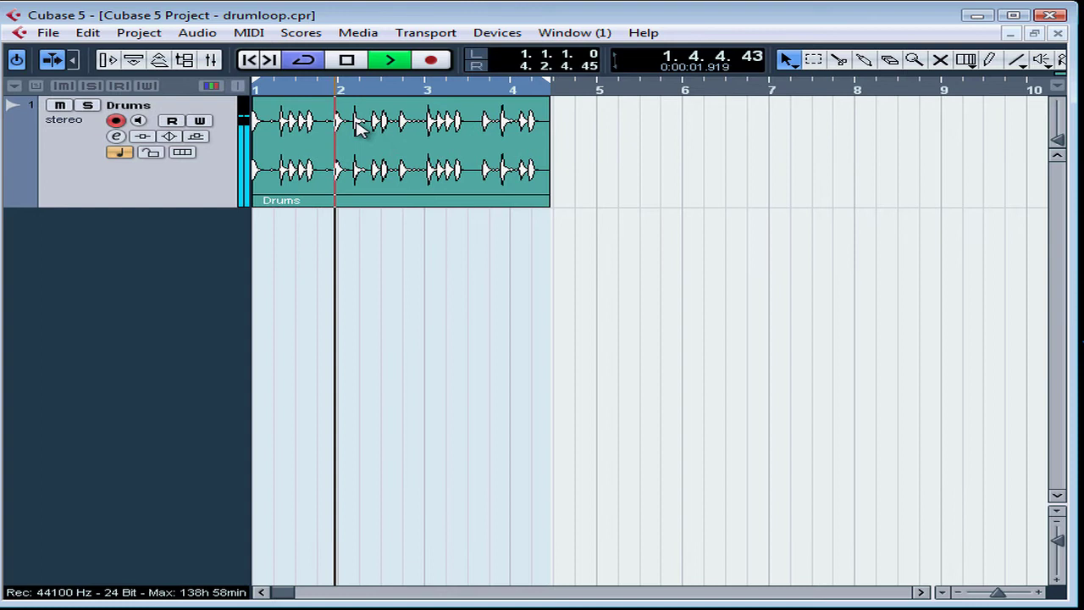
click(347, 59)
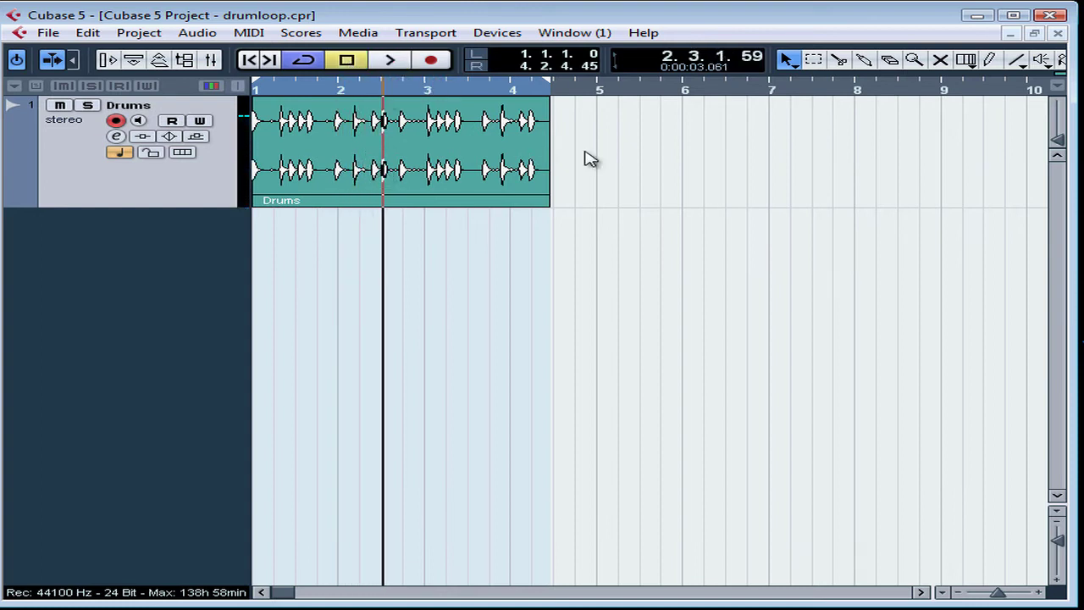
click(305, 63)
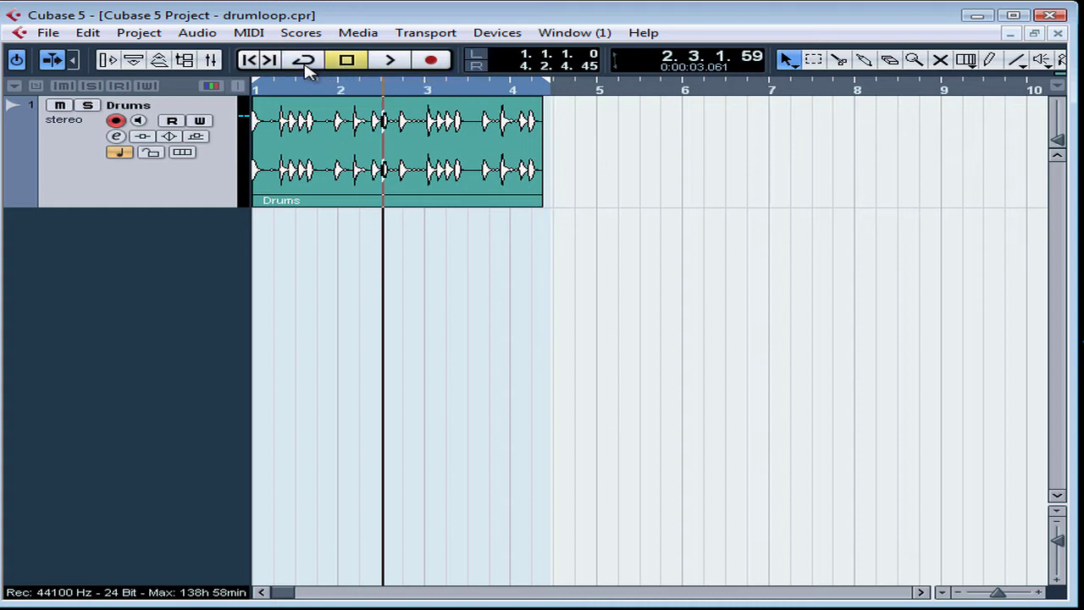
click(336, 170)
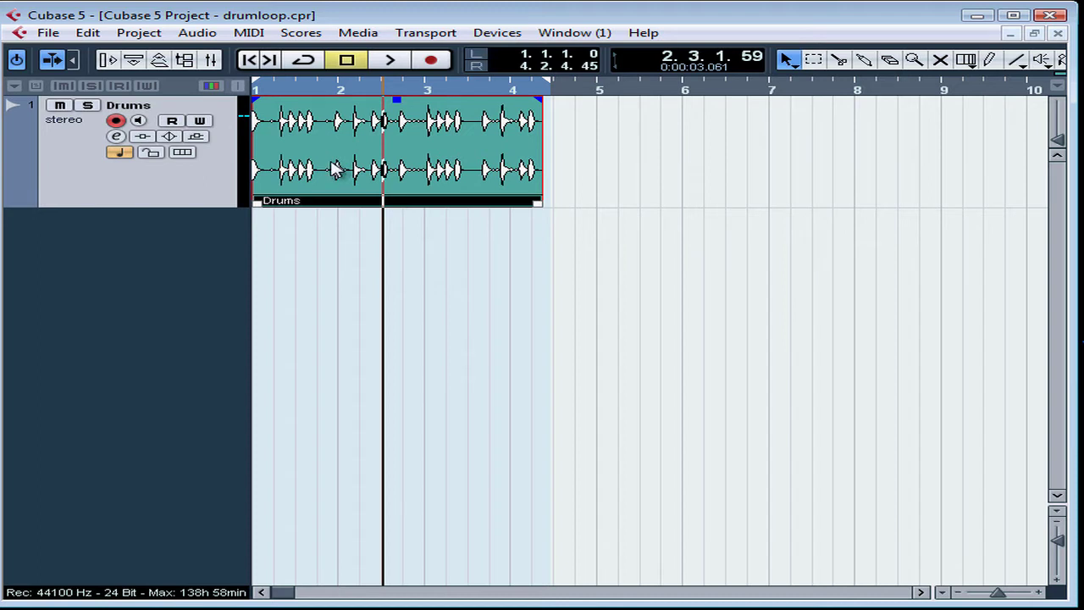
- Audition the loop, then drag the Drums event's end slightly to the right
key(space)
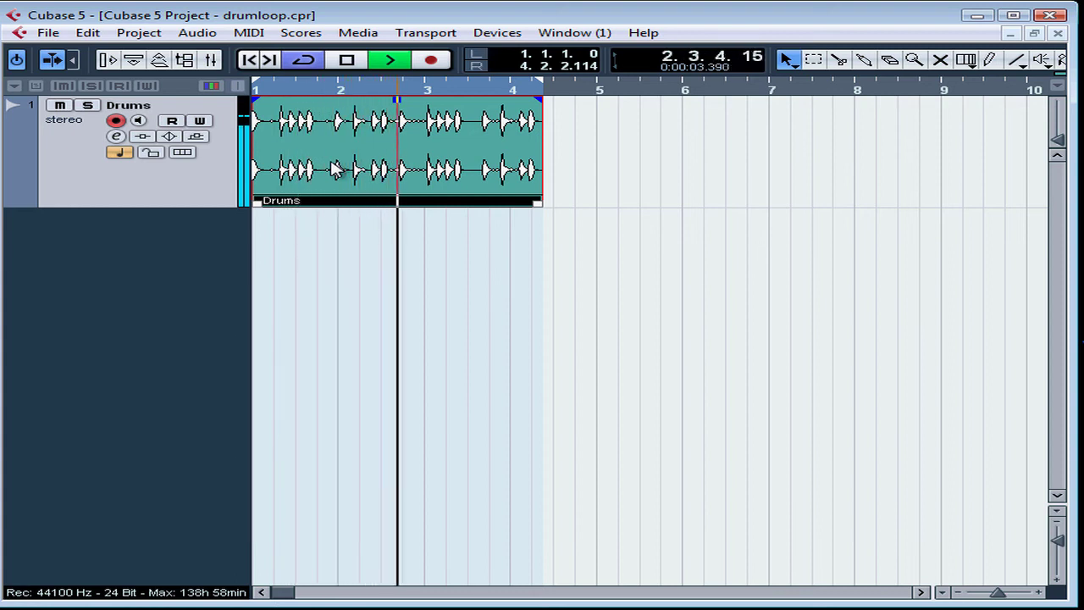
key(space)
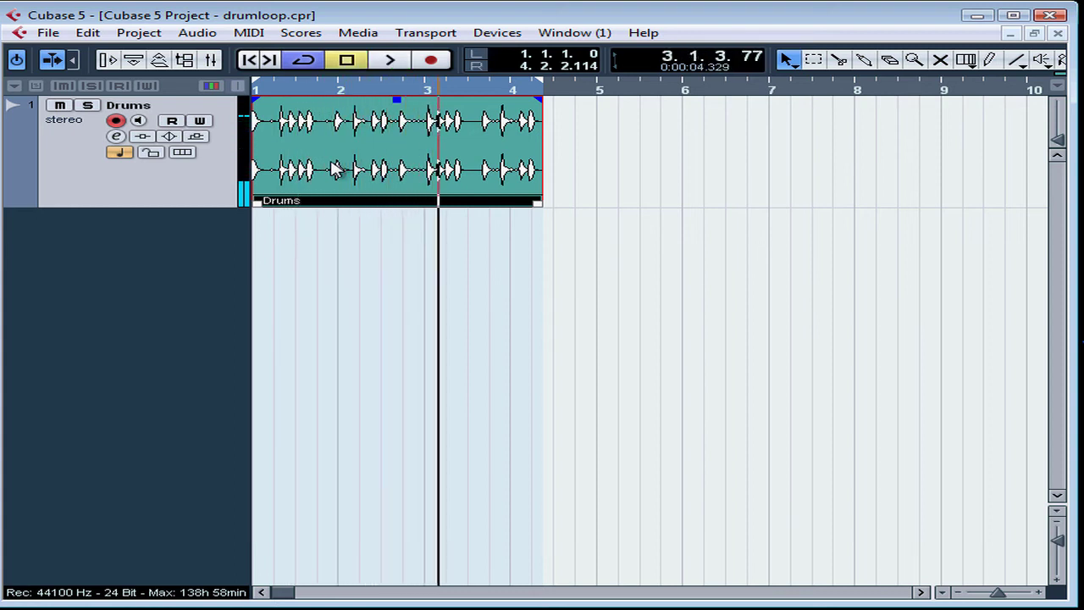
drag(543, 91, 544, 167)
drag(536, 203, 631, 203)
- Replay the loop over bars 2 to 6 to check the lengthened event
click(563, 87)
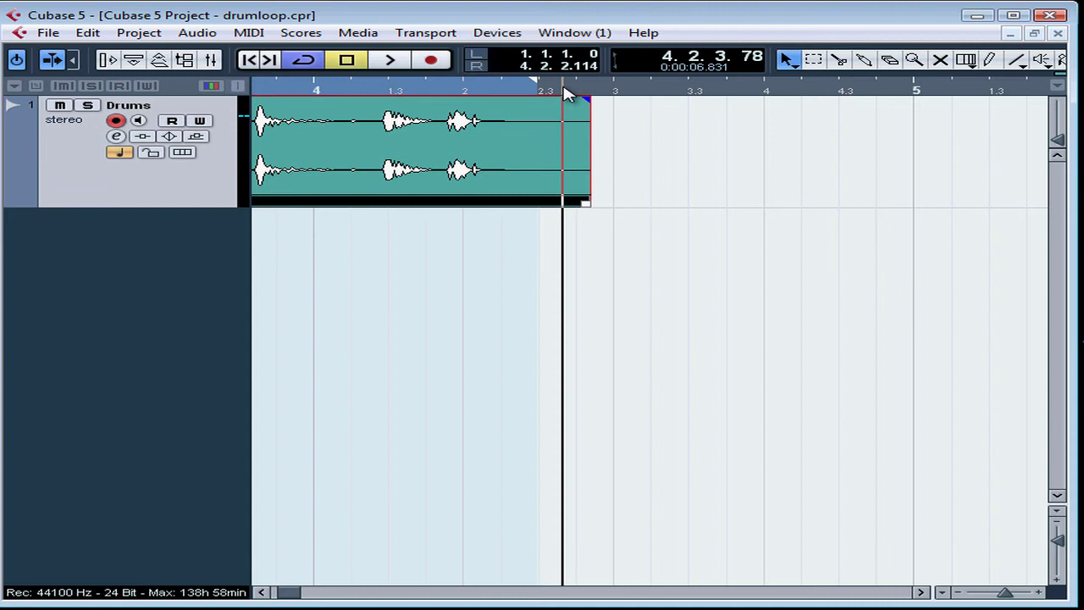
drag(567, 91, 558, 27)
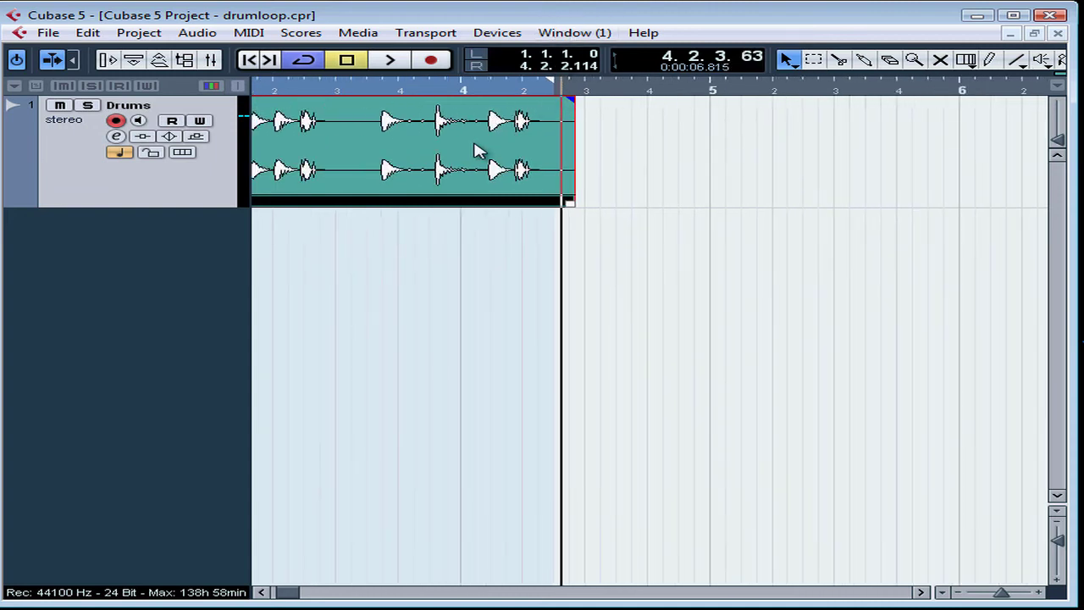
key(space)
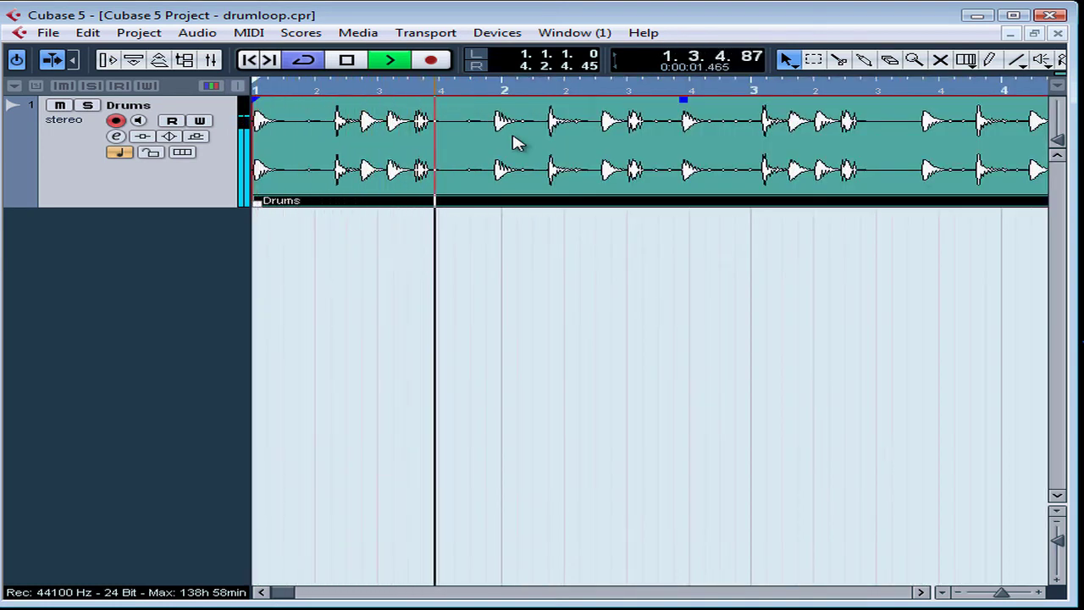
click(349, 64)
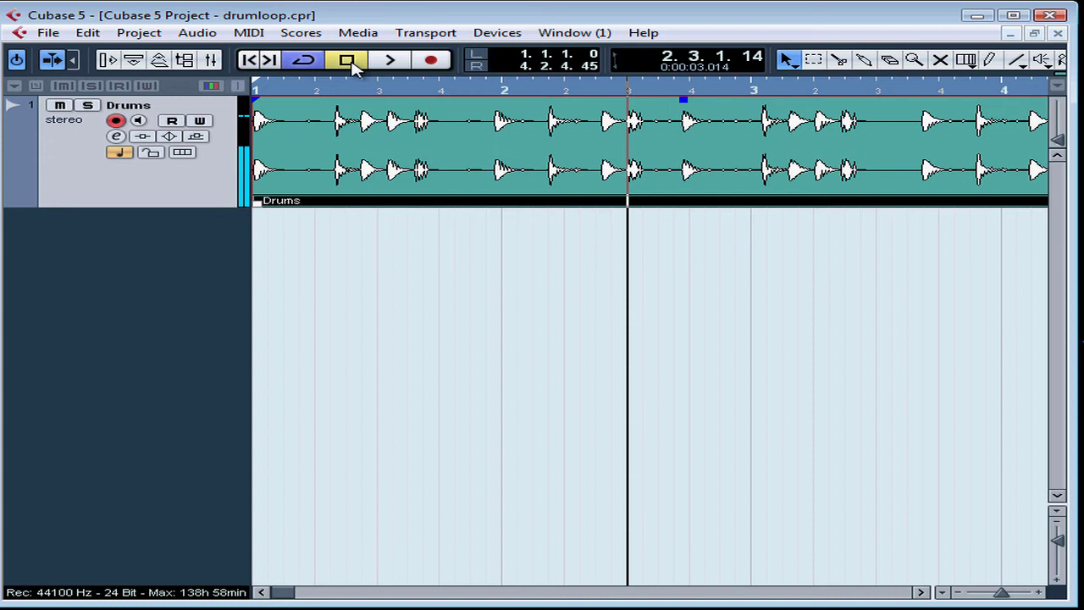
- Repeat the Drums event eight times out to bar 32 with Shared Copies unchecked
drag(542, 93, 538, 55)
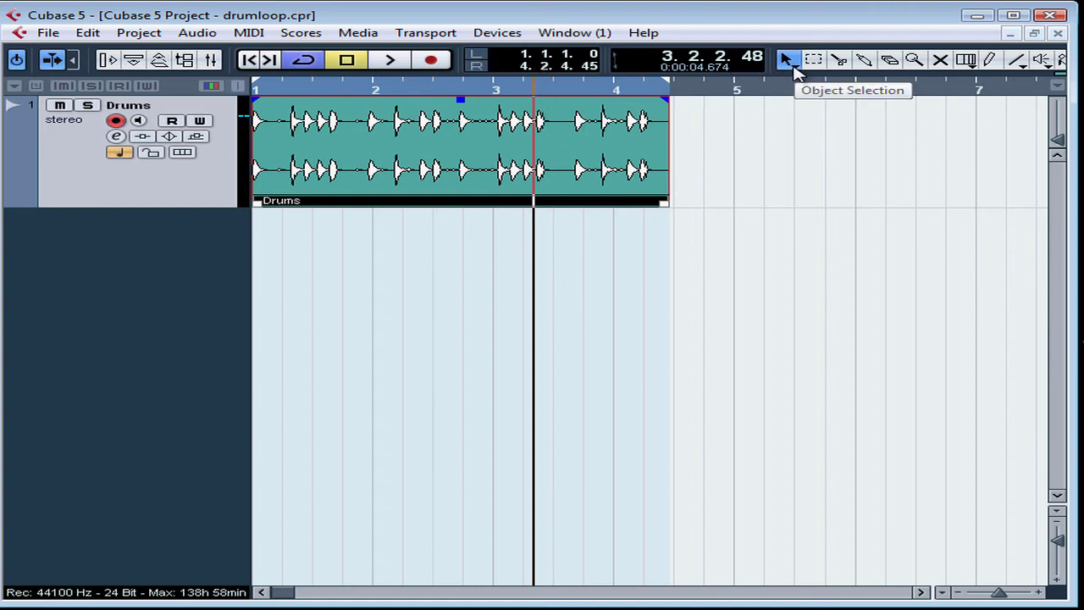
click(87, 36)
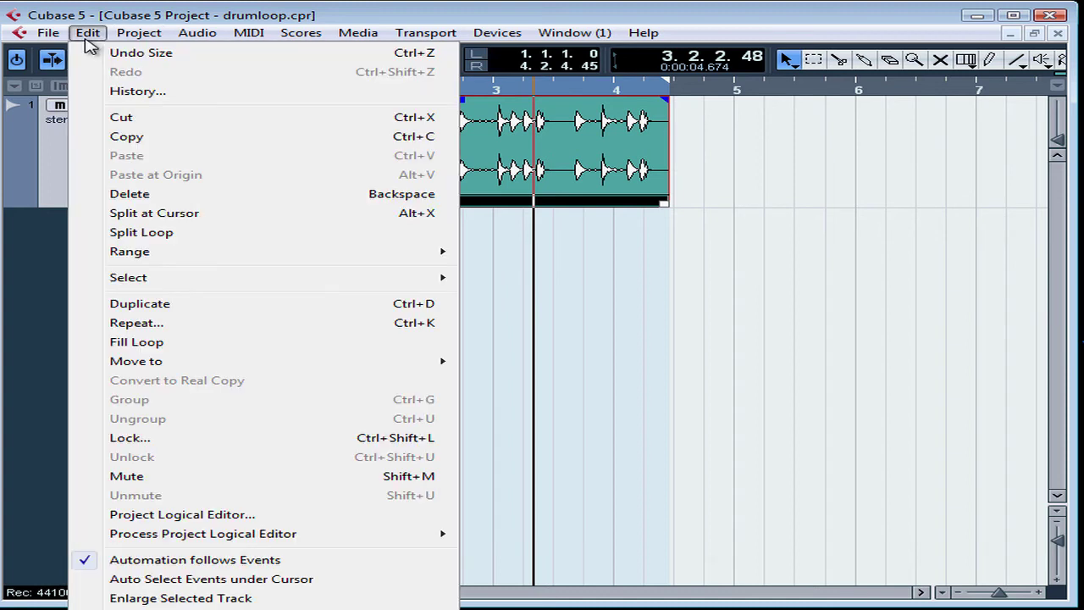
click(139, 324)
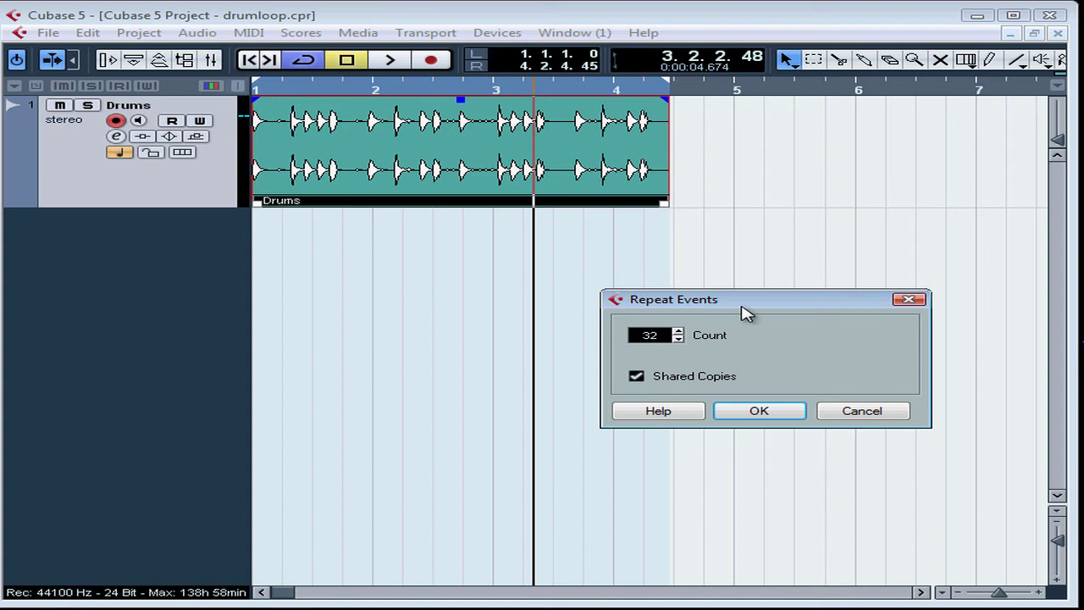
click(678, 340)
click(679, 340)
click(637, 378)
click(759, 412)
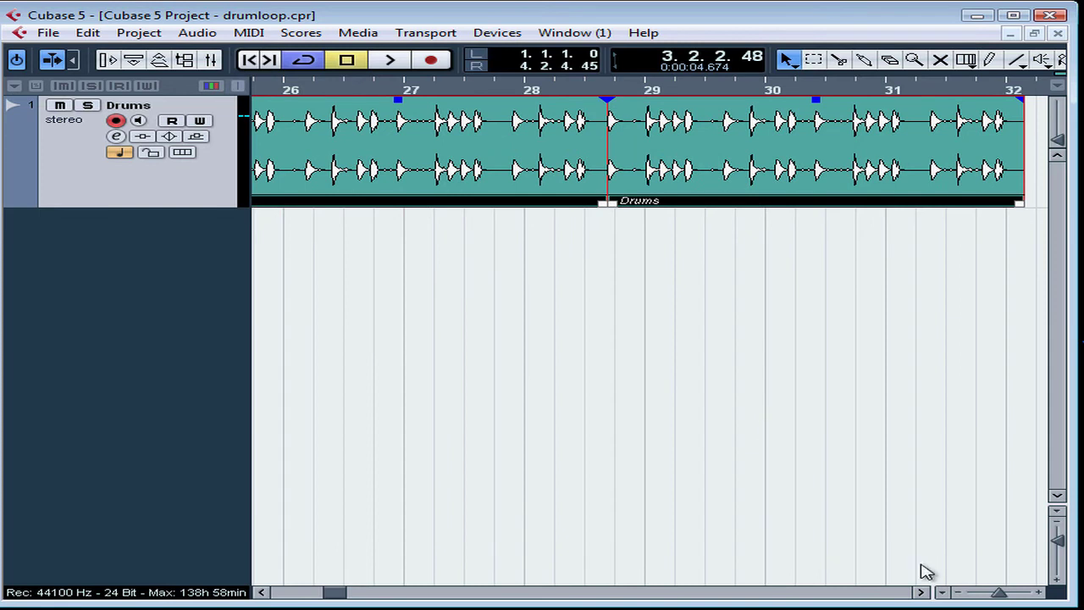
click(941, 593)
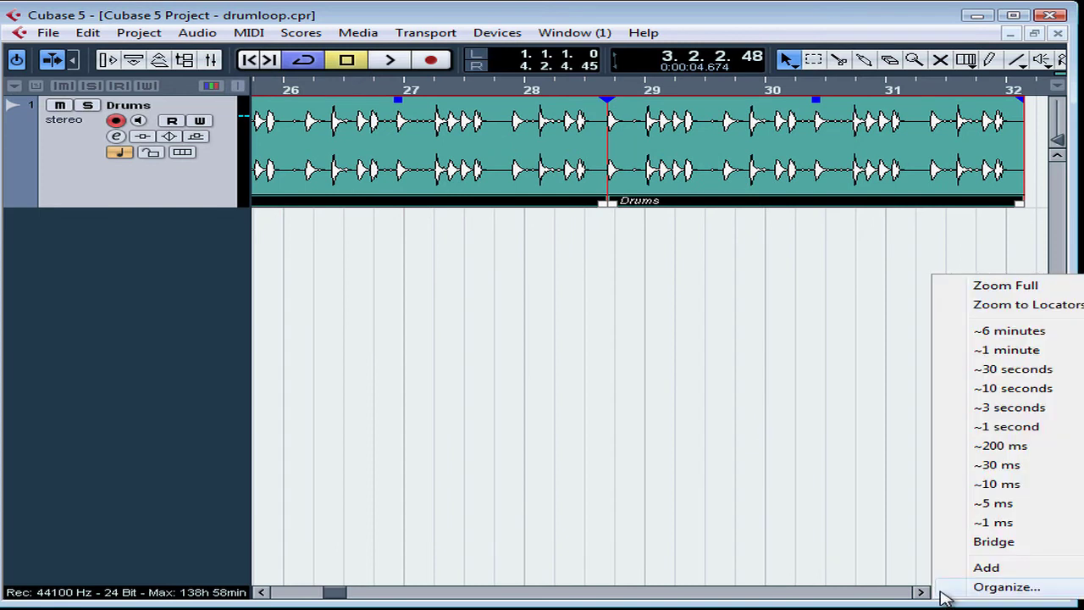
- Zoom to the full project and select each of the nine Drums events in turn
click(1009, 288)
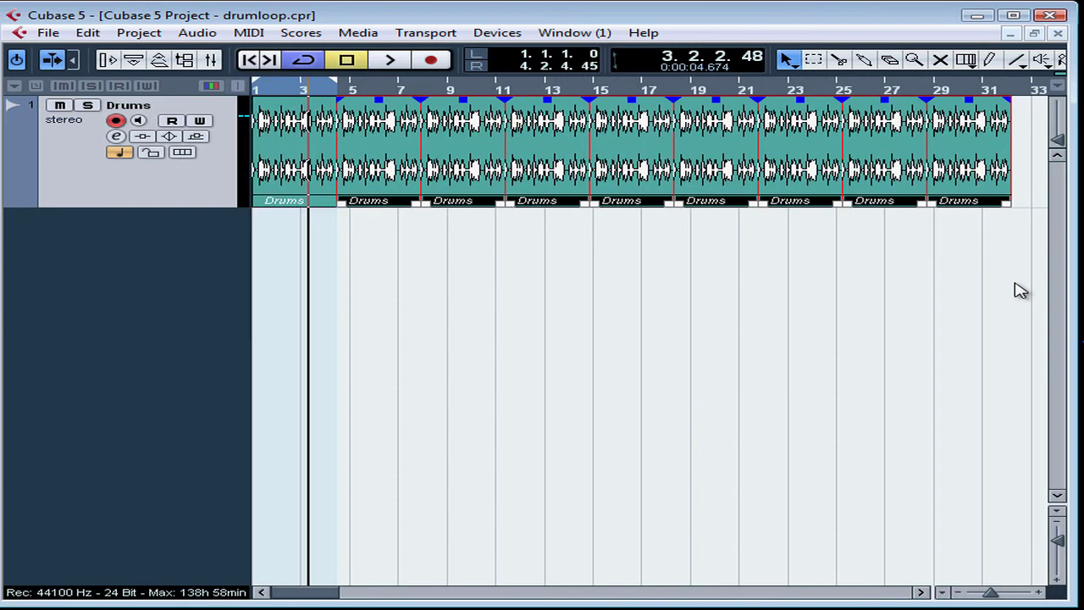
click(293, 178)
click(385, 194)
click(468, 198)
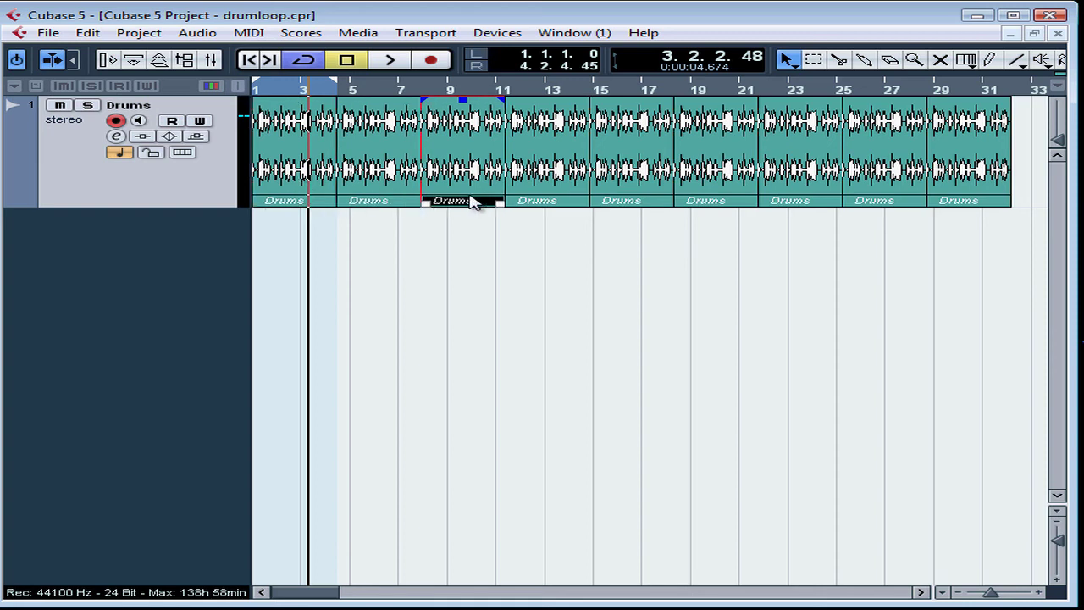
click(534, 200)
click(659, 200)
click(730, 197)
click(811, 195)
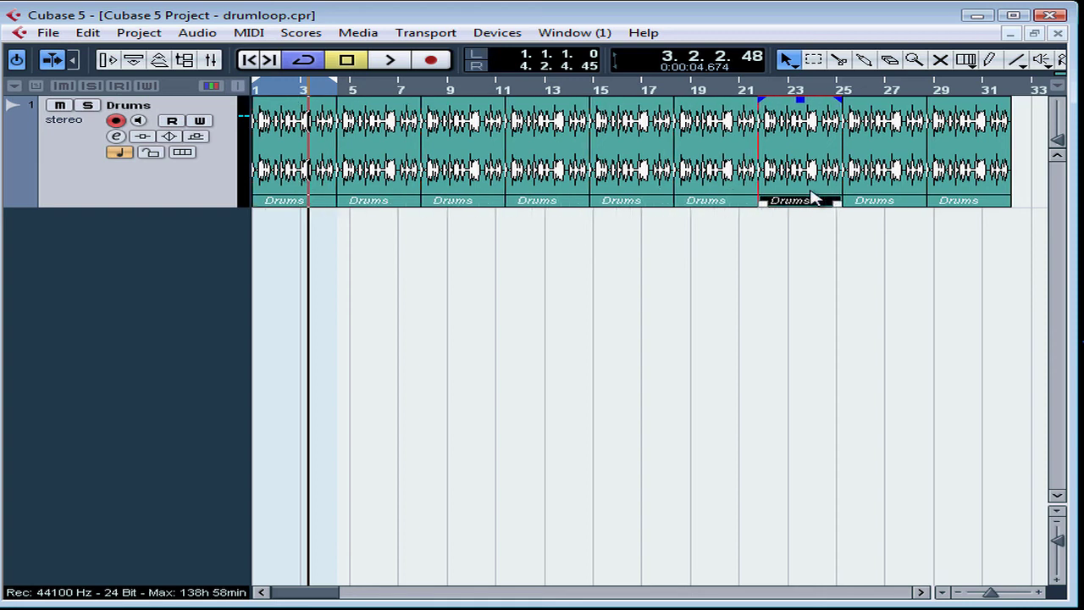
click(896, 193)
click(960, 189)
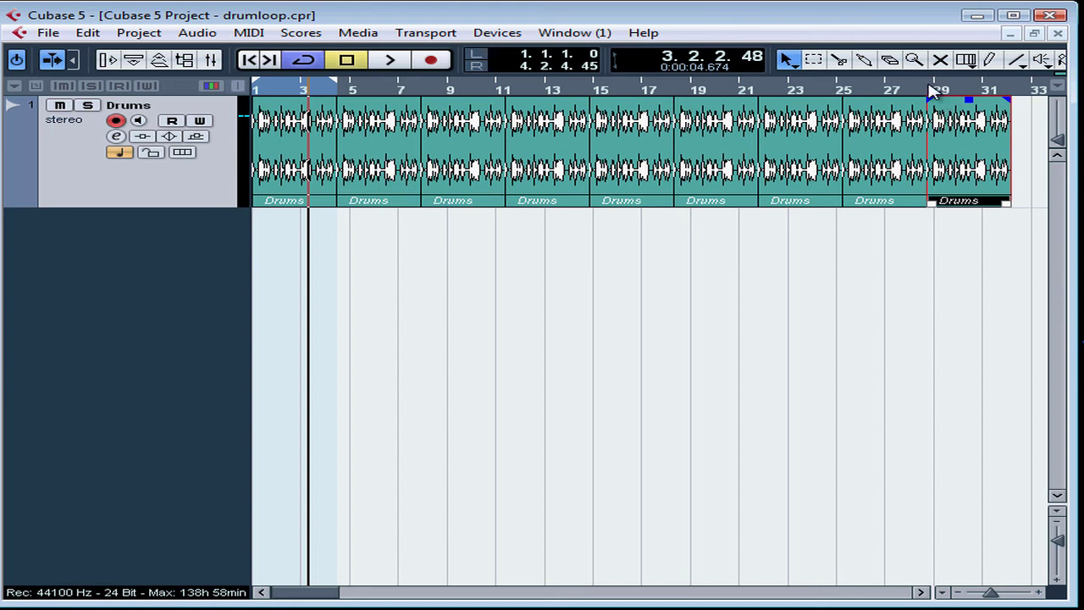
- Zoom in near bar 28 and play across the join between copies
drag(931, 90, 920, 204)
click(841, 177)
click(681, 92)
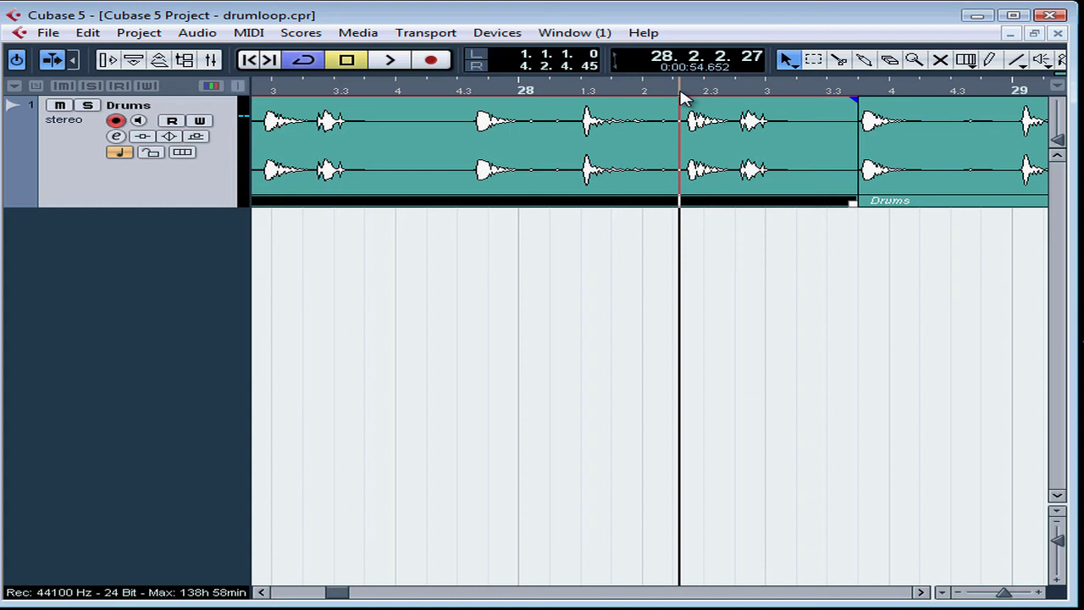
key(space)
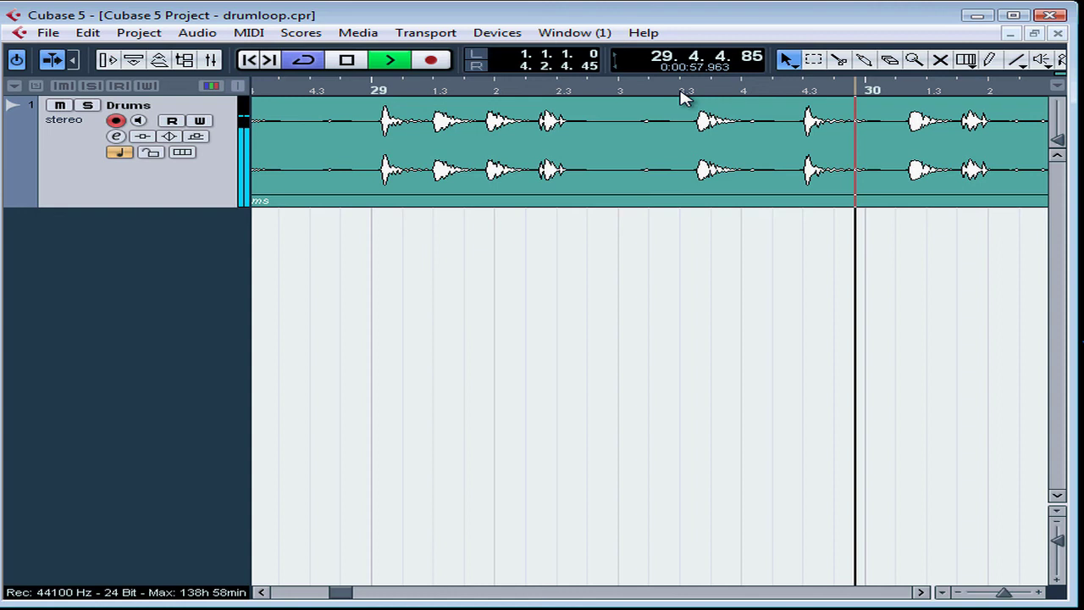
key(space)
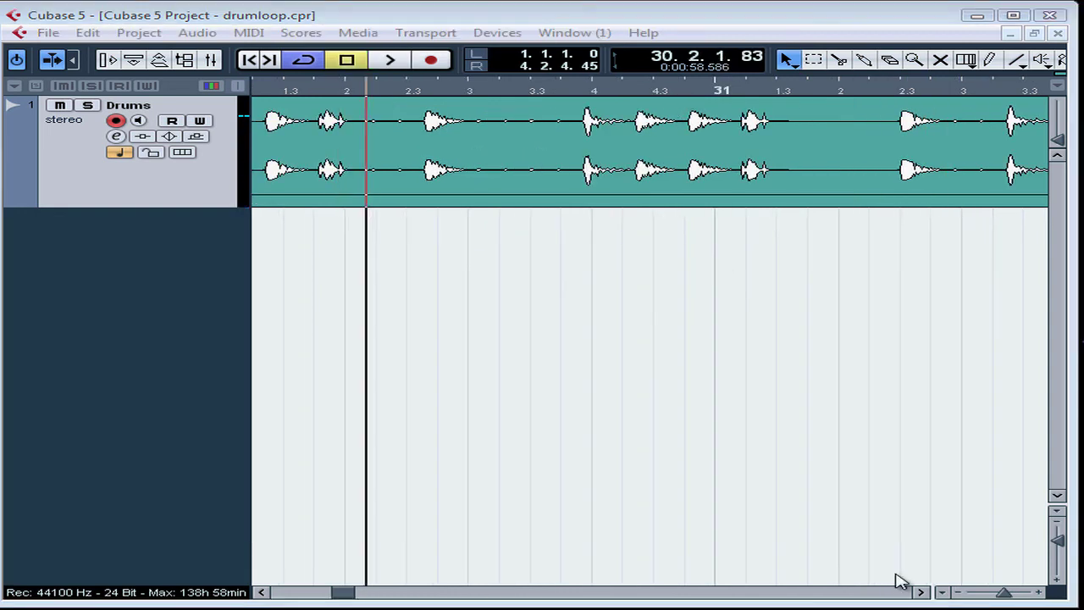
click(943, 592)
- From the full-project view, delete the second Drums event at bars 5–8
click(983, 288)
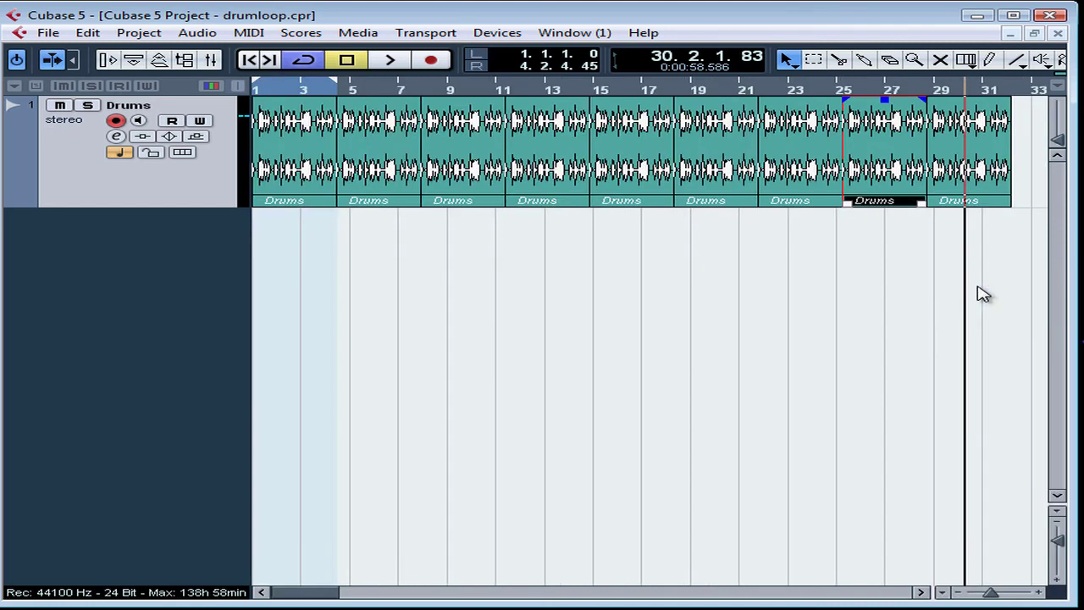
key(Home)
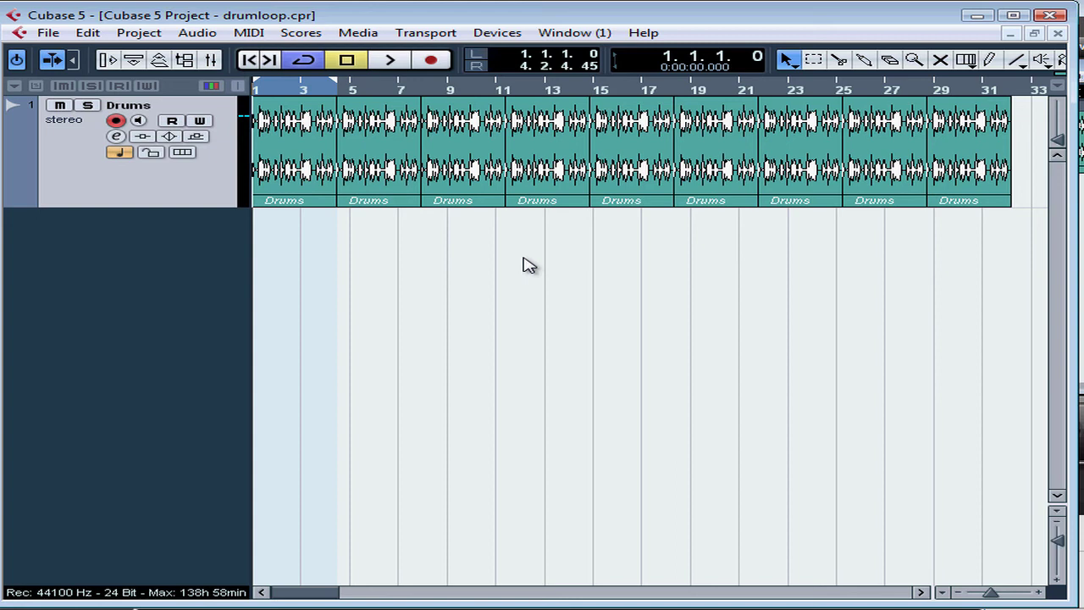
click(384, 199)
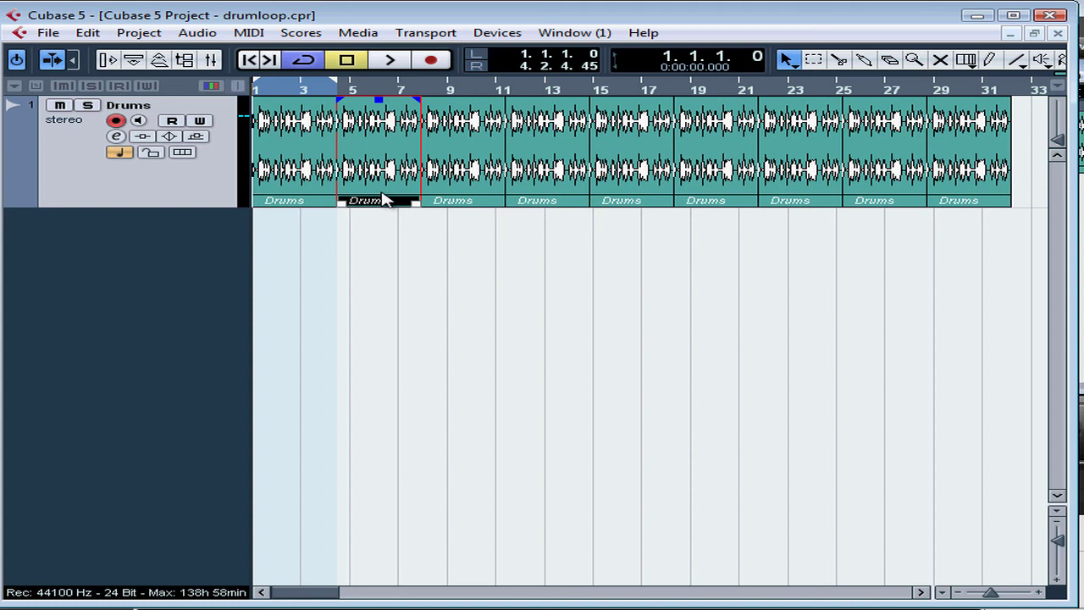
key(Delete)
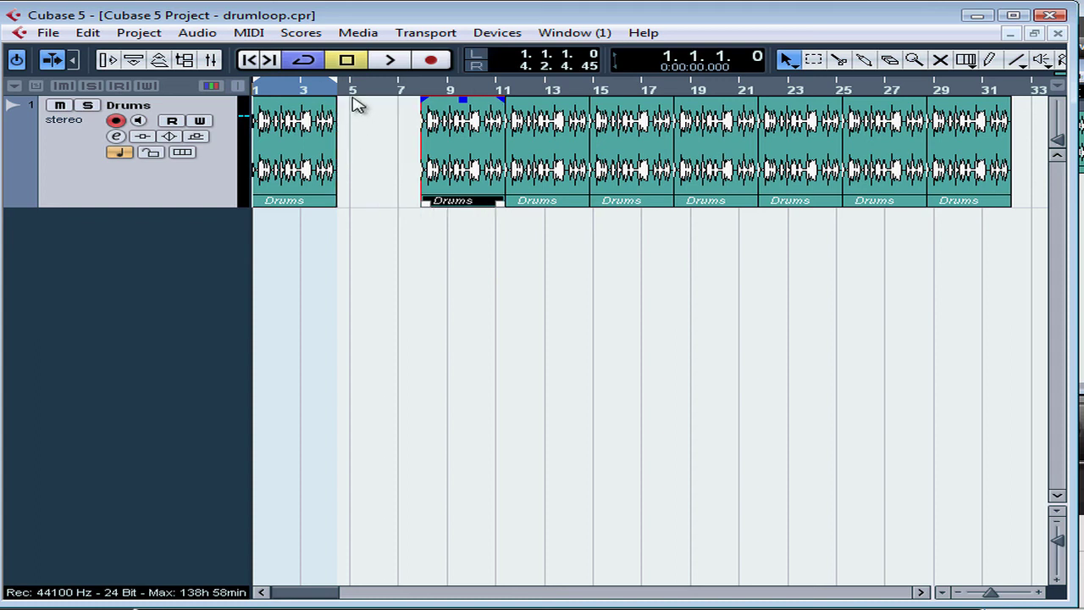
drag(346, 89, 343, 176)
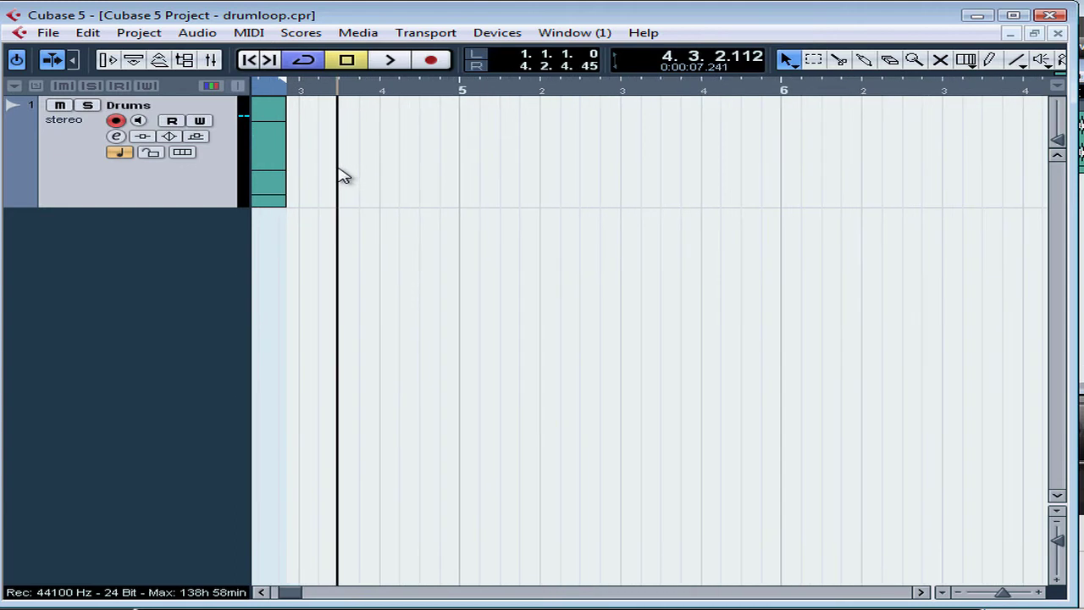
- Copy the first Drums event and paste it at the cursor where that event ends
drag(273, 593, 266, 592)
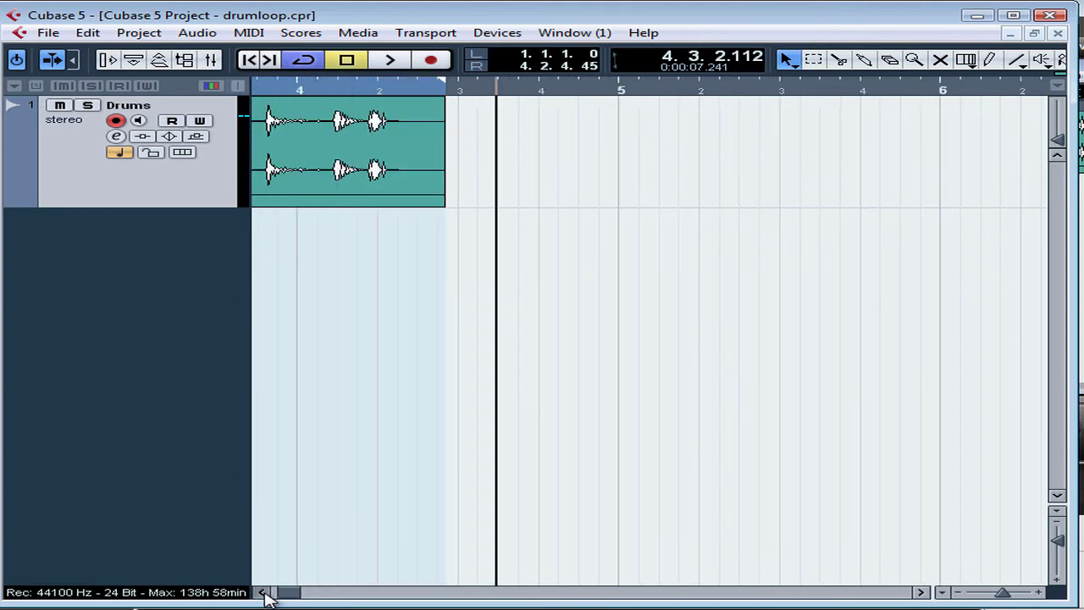
click(448, 90)
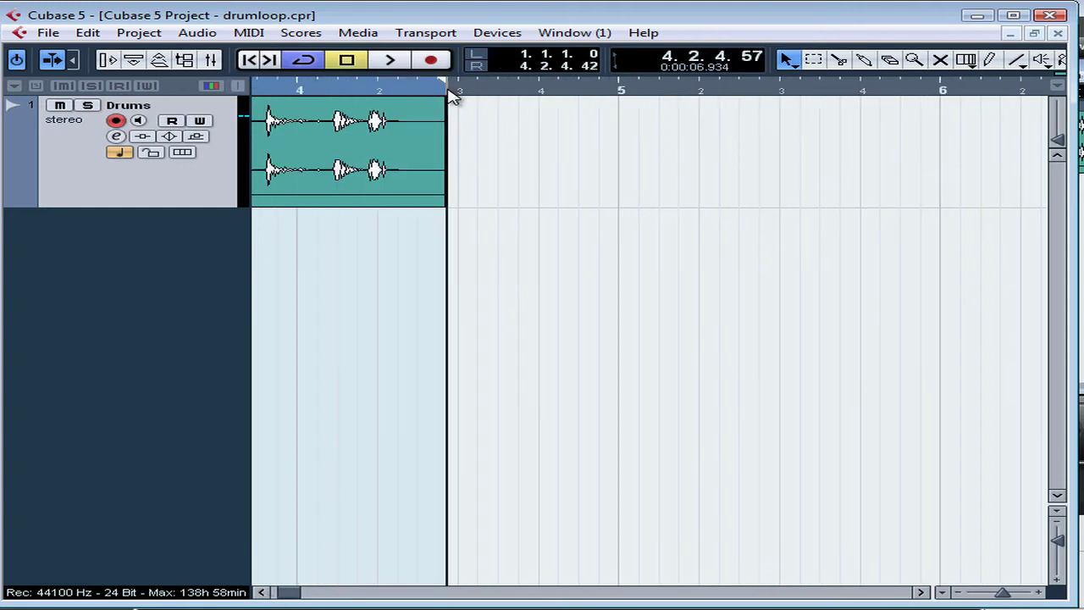
click(322, 140)
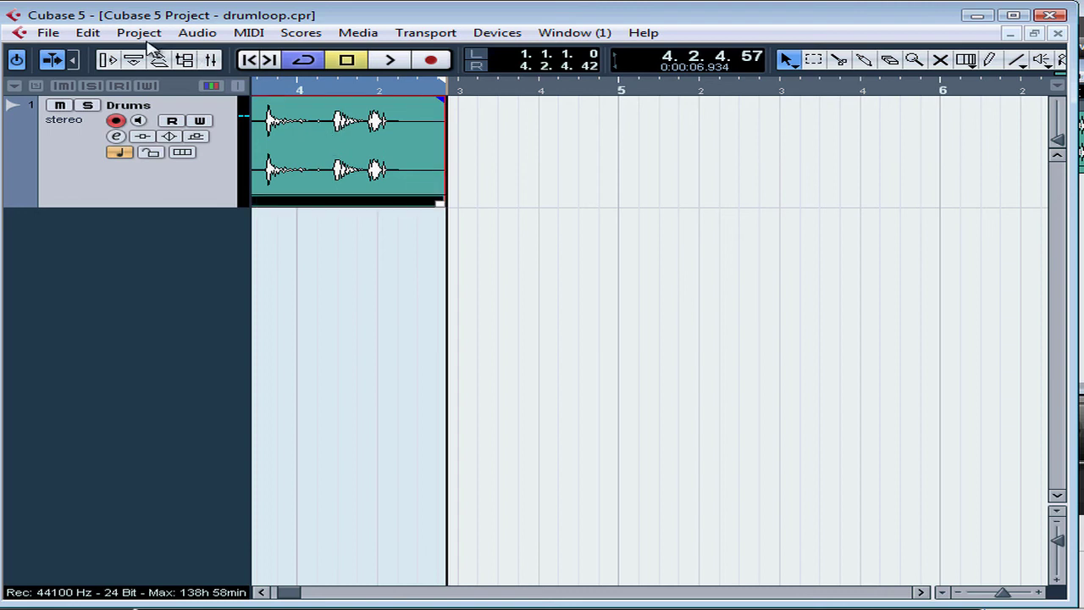
click(88, 32)
click(127, 138)
click(88, 32)
click(127, 150)
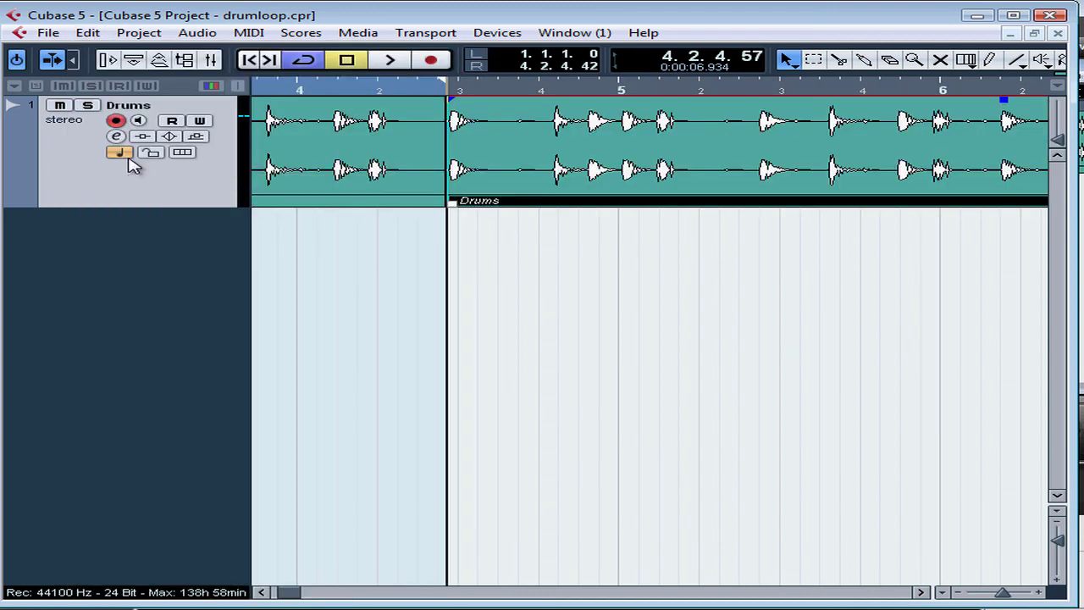
- Turn Cycle off and play the project from the start
drag(426, 92, 367, 63)
click(308, 66)
click(250, 61)
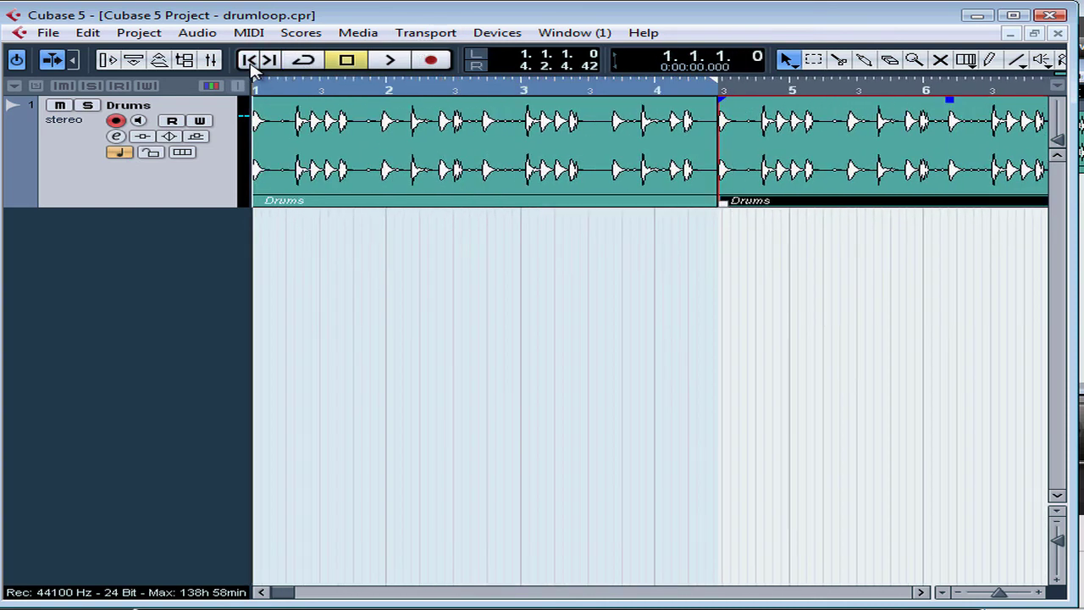
key(space)
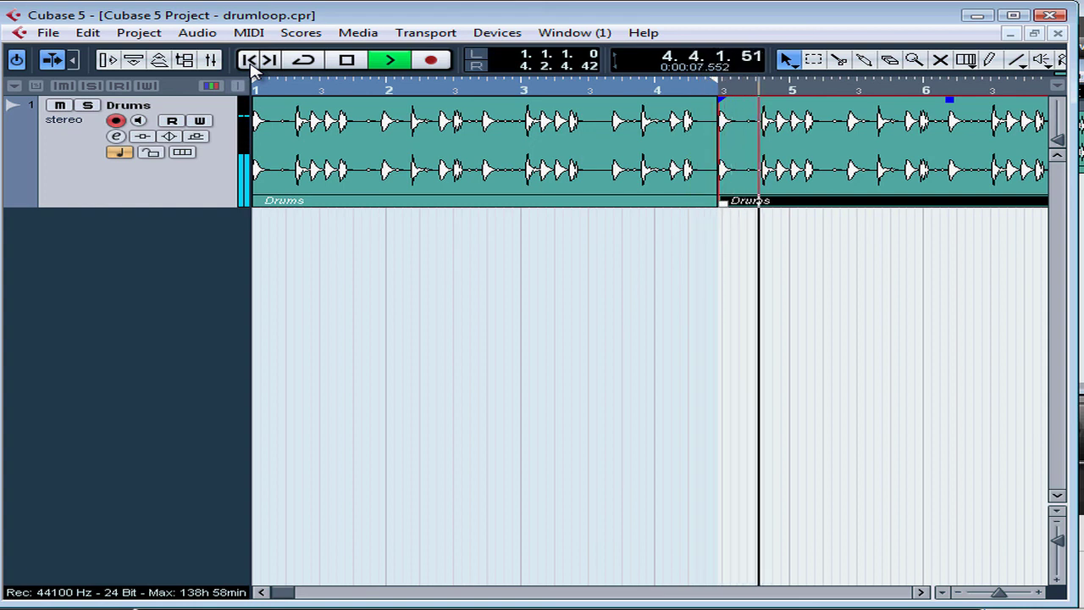
key(space)
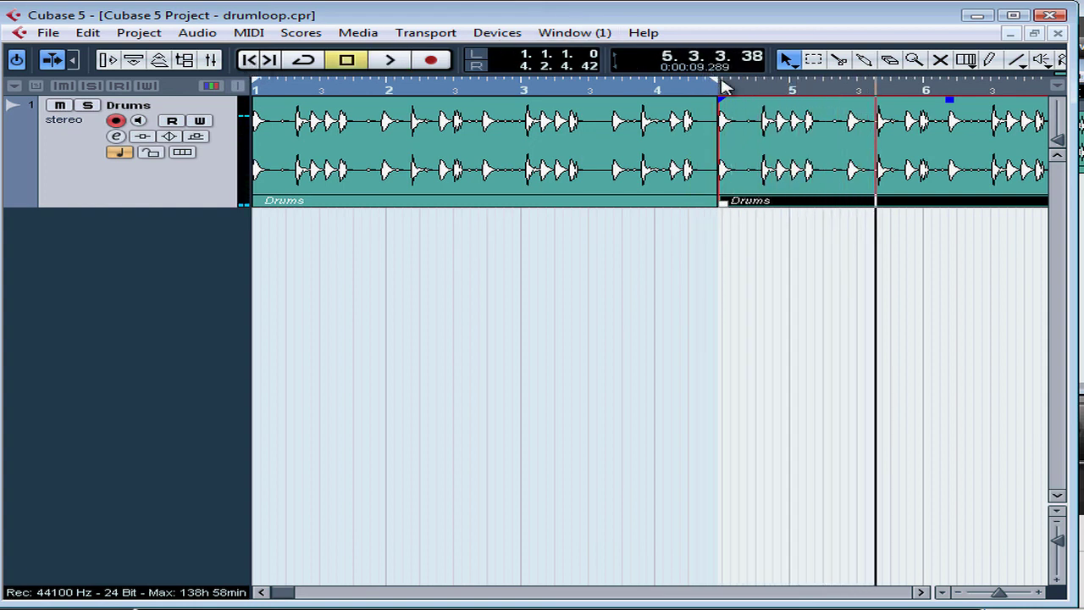
- Zoom in near bar 4 and play through the join into the pasted copy
drag(724, 92, 707, 197)
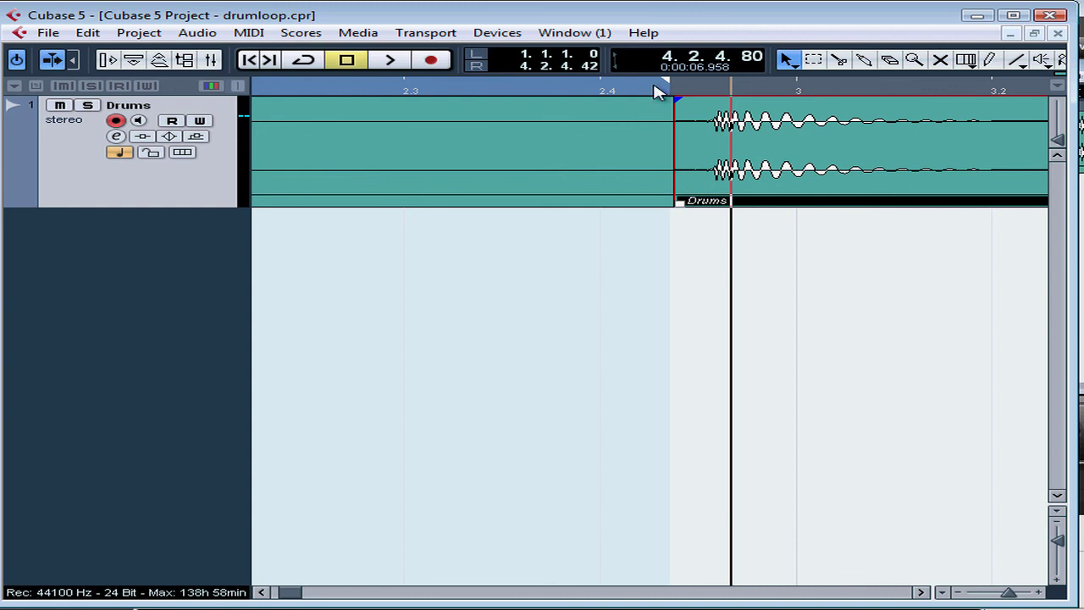
drag(675, 92, 678, 33)
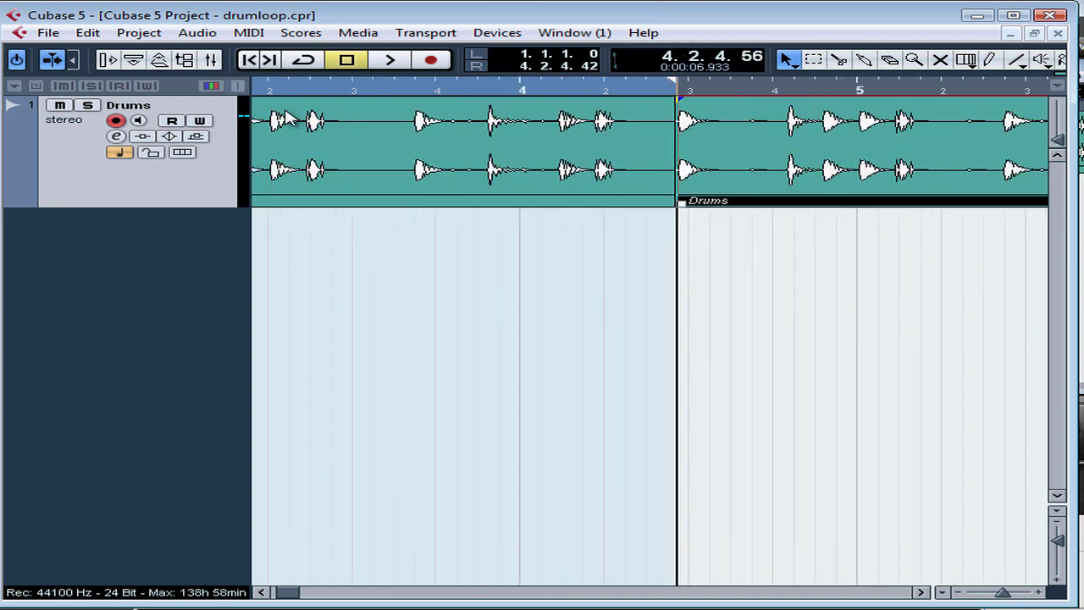
click(266, 91)
key(space)
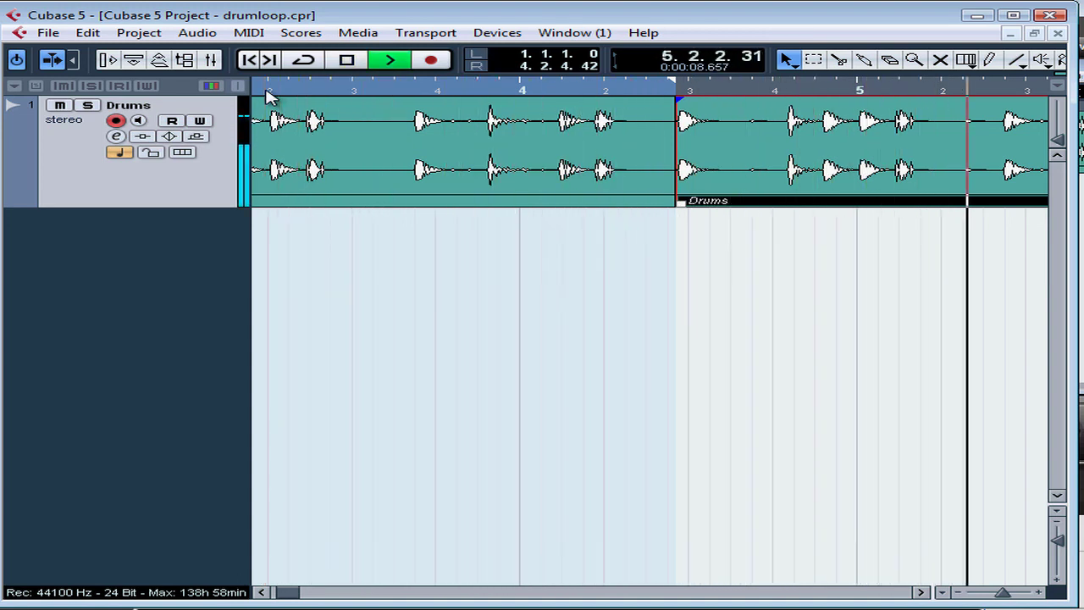
key(space)
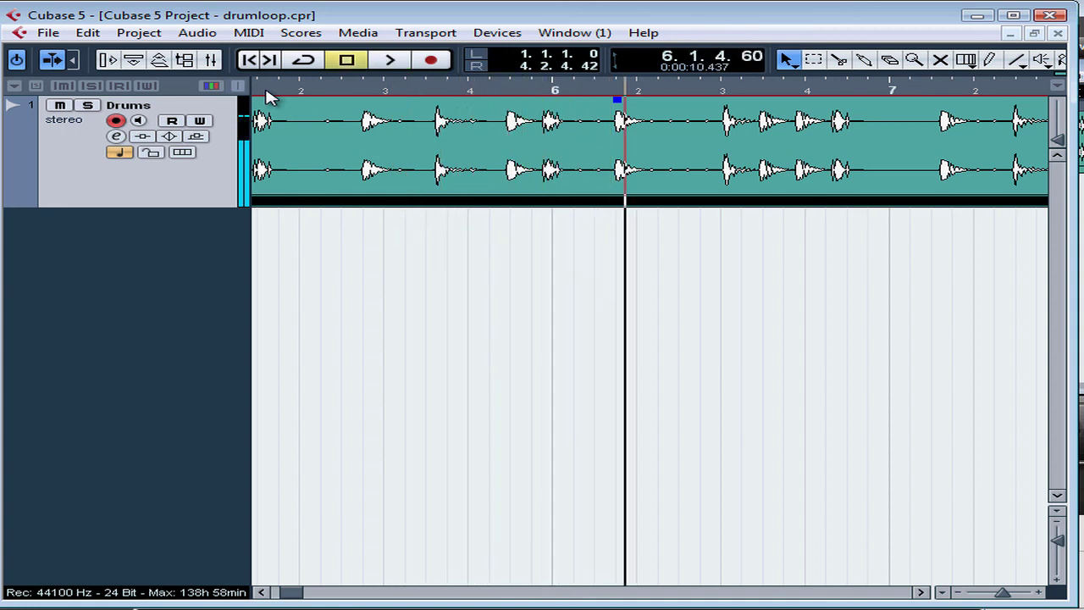
- Apply the Zoom Full preset to show all Drums events from bar 1 to bar 33
click(943, 592)
click(1010, 288)
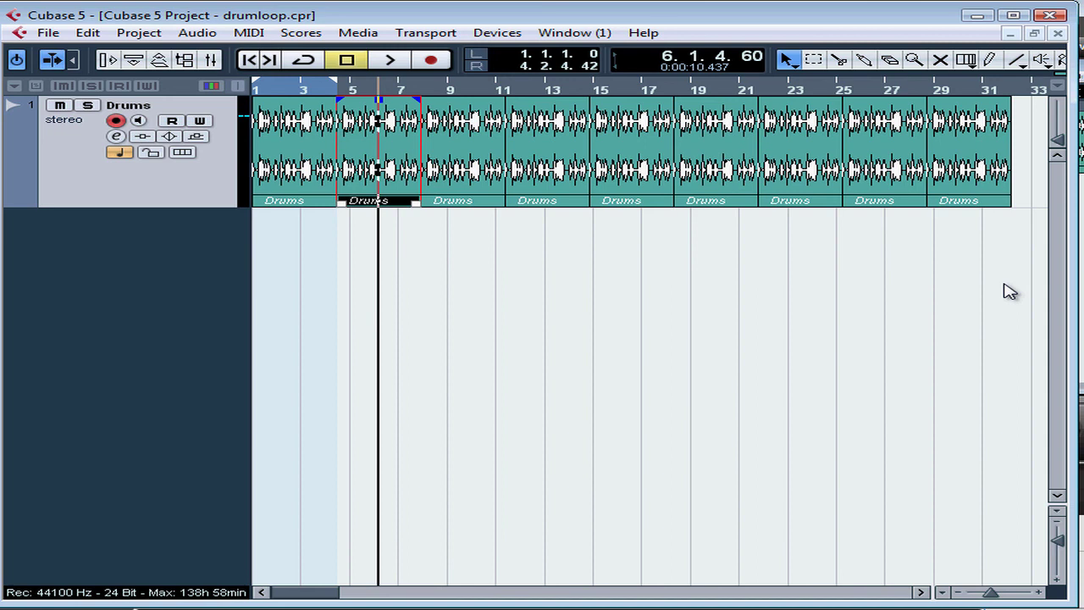